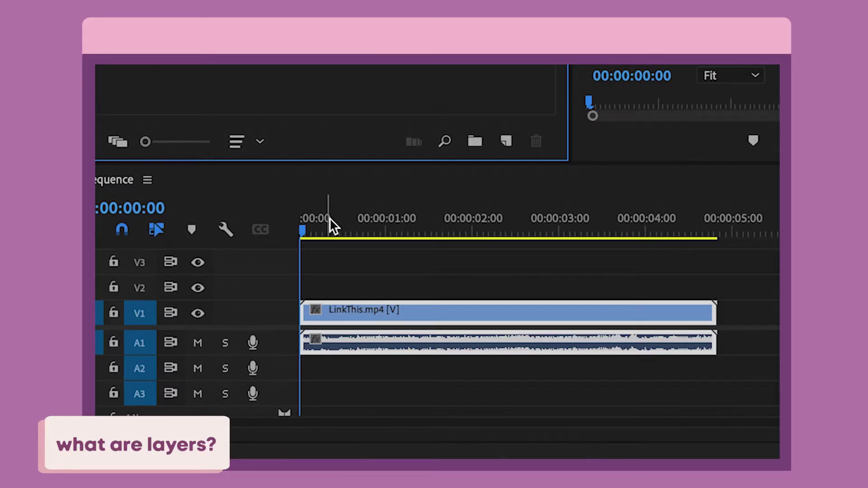
# Step: Add LinkThis.mp4 as video only, then again with its audio onto V1 and A1
pyautogui.moveTo(416, 264); pyautogui.dragTo(460, 304)
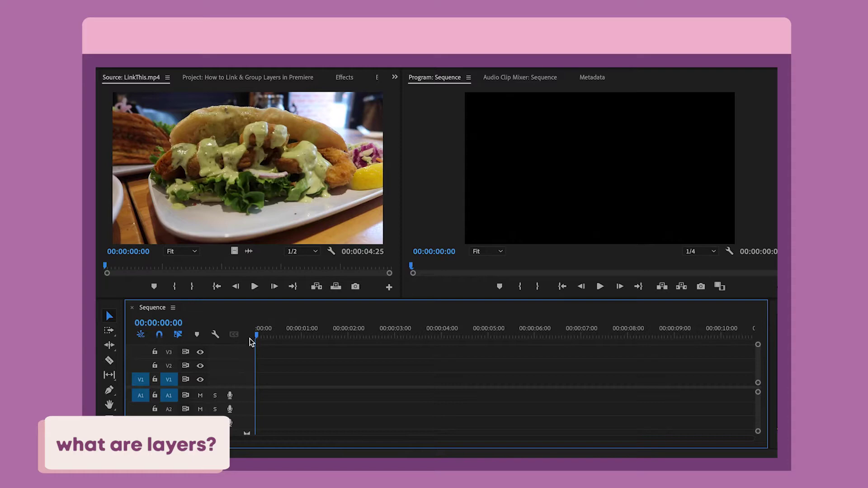
pyautogui.moveTo(234, 251); pyautogui.dragTo(259, 384)
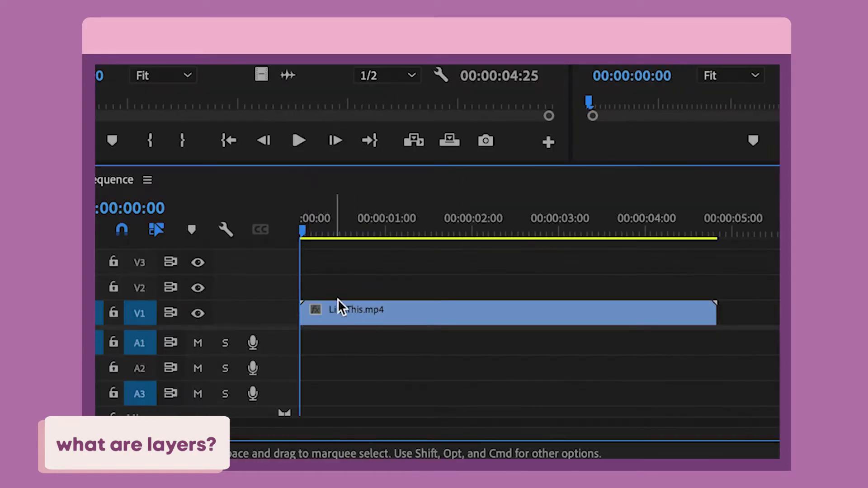
pyautogui.click(292, 382)
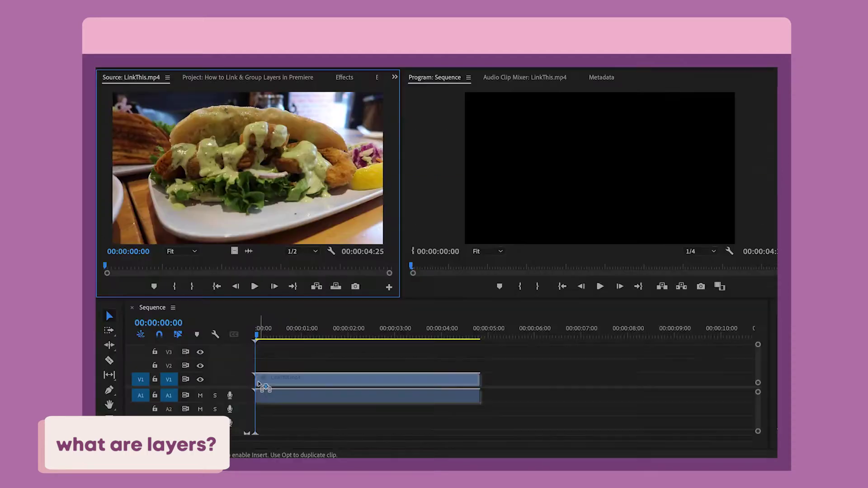
pyautogui.moveTo(260, 384); pyautogui.dragTo(260, 384)
pyautogui.click(292, 381)
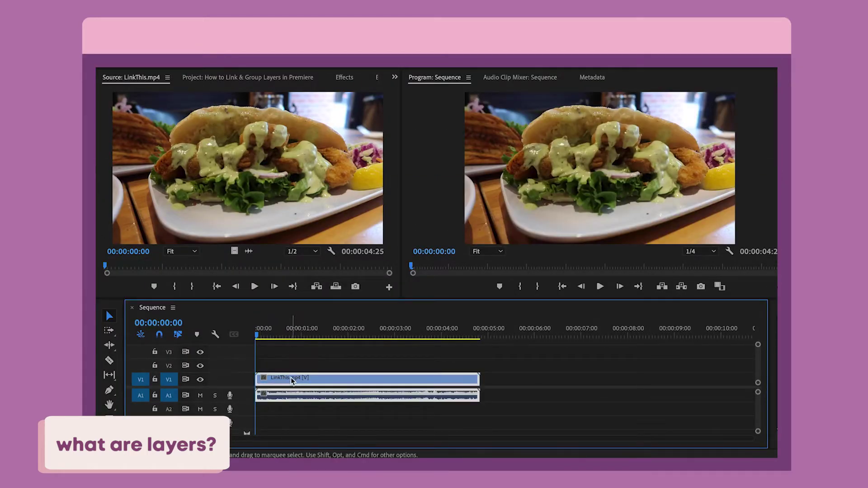
# Step: Move the playhead to 00:00:01:15 and confirm the LinkThis.mp4 video and audio select together
pyautogui.click(336, 359)
pyautogui.click(354, 385)
pyautogui.click(351, 368)
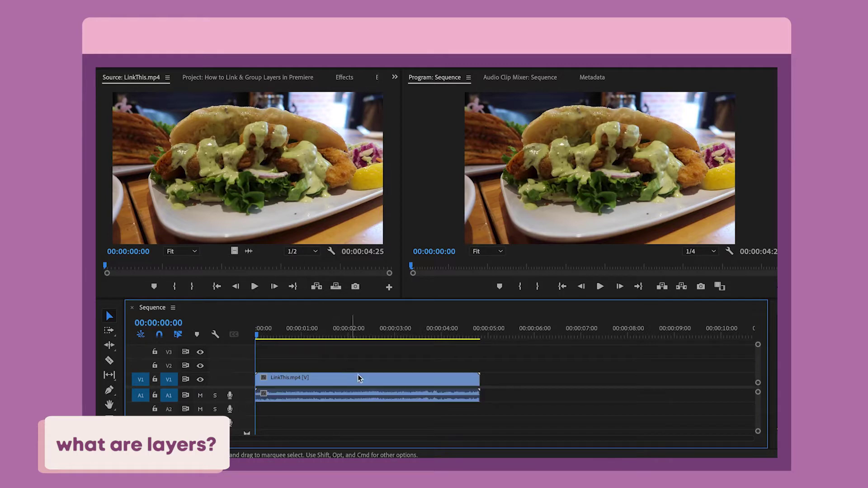
pyautogui.click(357, 390)
pyautogui.click(430, 217)
pyautogui.click(528, 284)
pyautogui.click(490, 335)
pyautogui.click(509, 317)
pyautogui.click(507, 336)
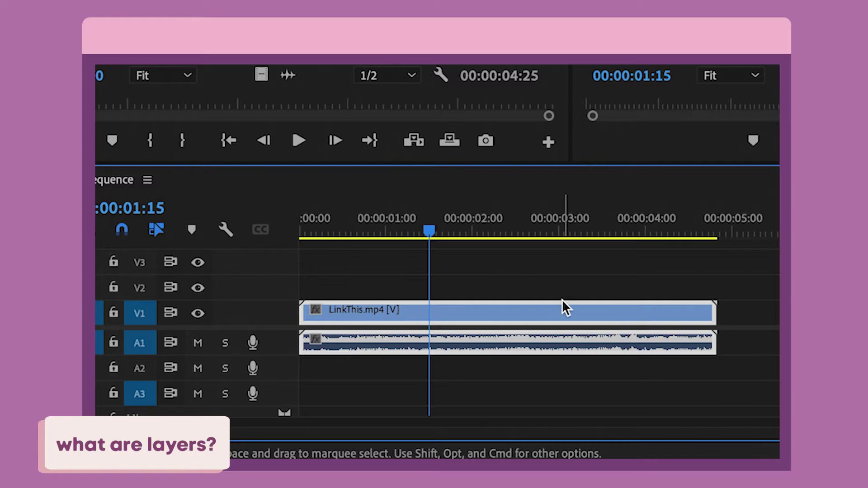
pyautogui.click(526, 300)
pyautogui.click(517, 304)
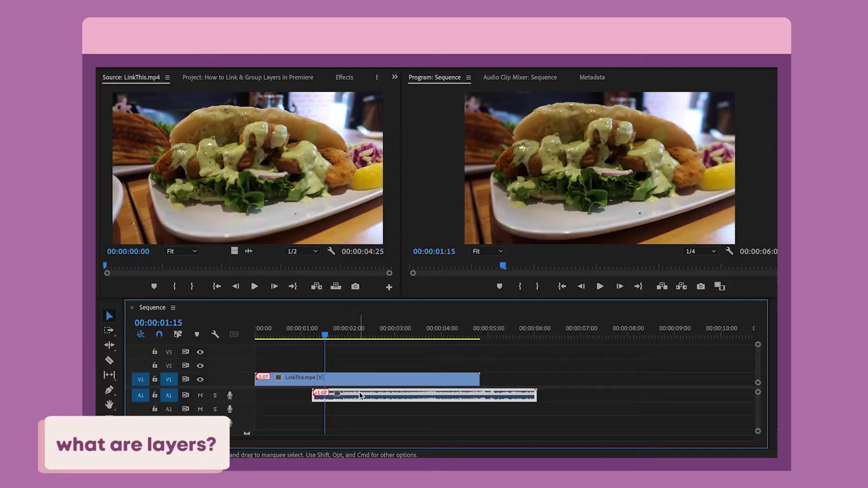
pyautogui.moveTo(427, 397); pyautogui.dragTo(465, 396)
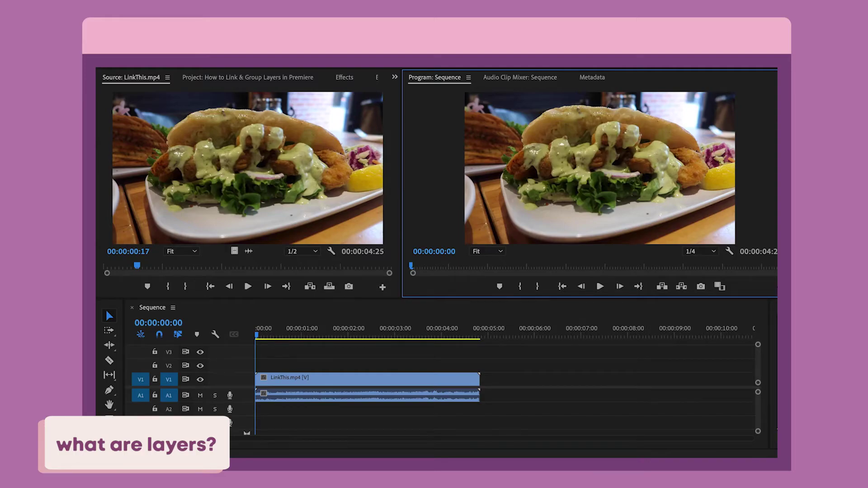
# Step: Click LinkThis.mp4 on V1 so its video and A1 audio select as one item
pyautogui.click(344, 379)
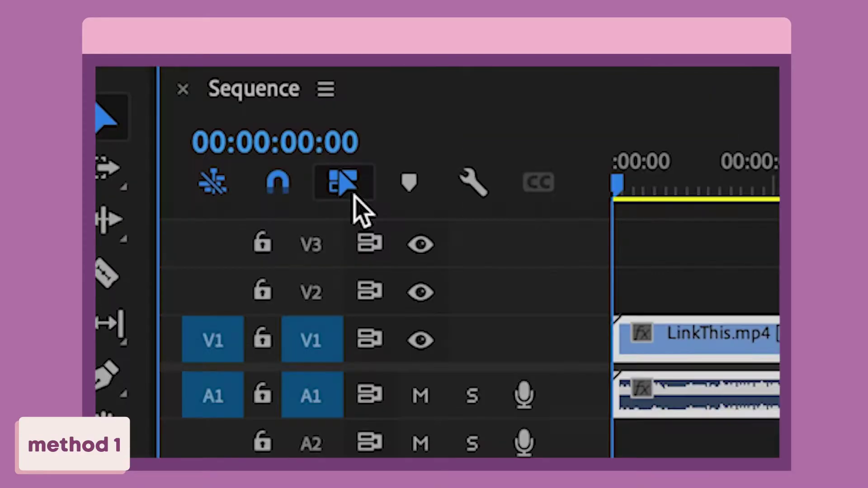
pyautogui.click(346, 183)
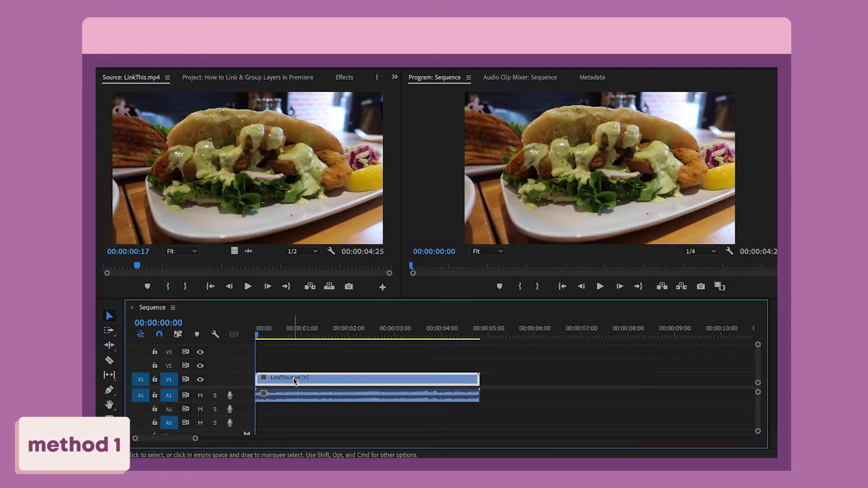
pyautogui.click(294, 379)
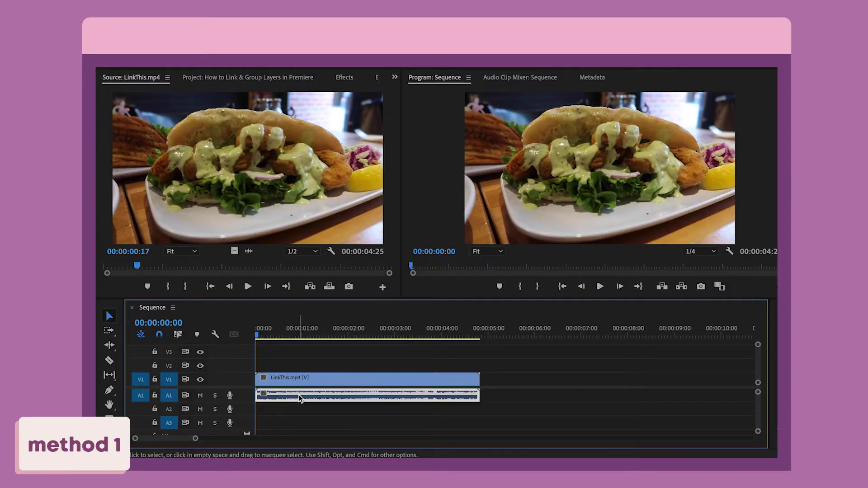
pyautogui.click(301, 398)
pyautogui.click(311, 384)
pyautogui.click(303, 395)
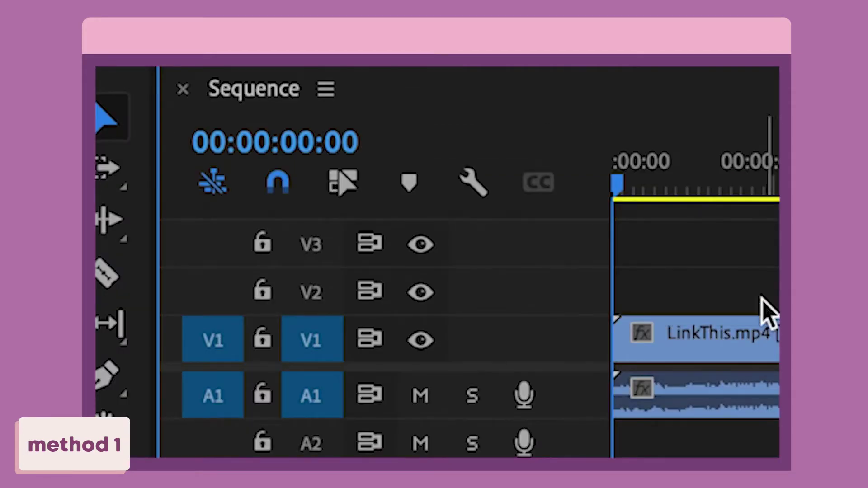
pyautogui.click(348, 178)
pyautogui.moveTo(349, 343); pyautogui.dragTo(401, 399)
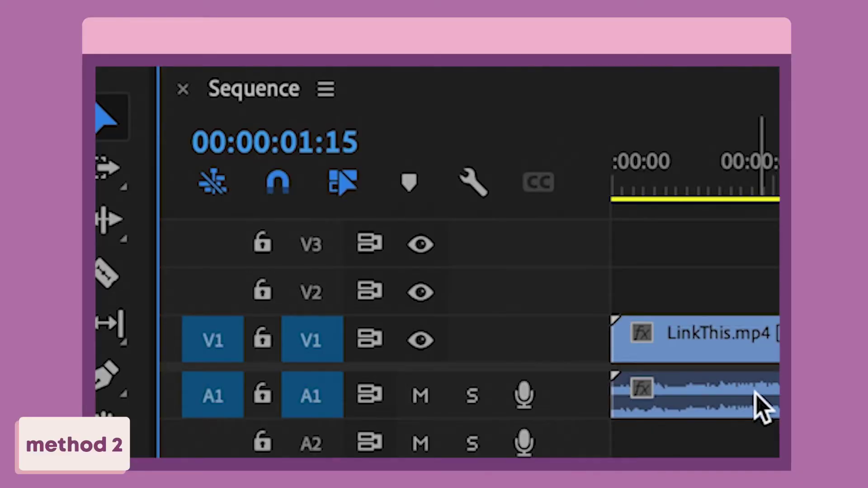
pyautogui.click(761, 409)
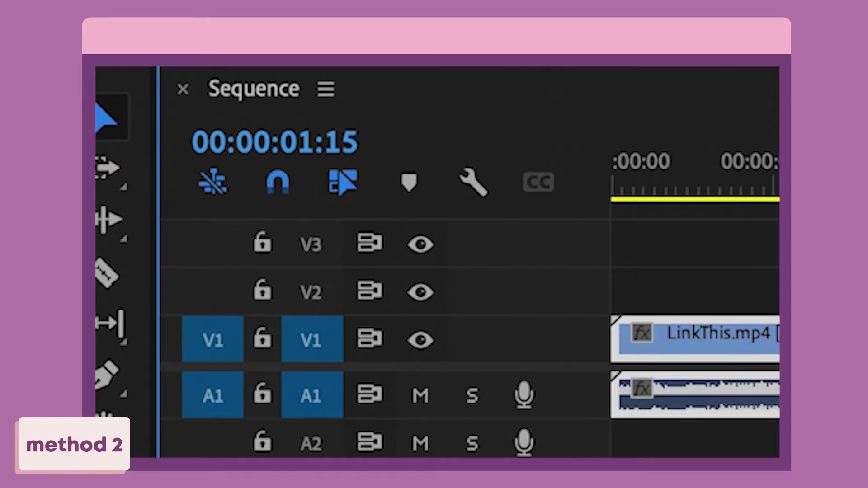
# Step: Return the playhead to the start and marquee-select the LinkThis.mp4 video and audio clips
pyautogui.press('Home')
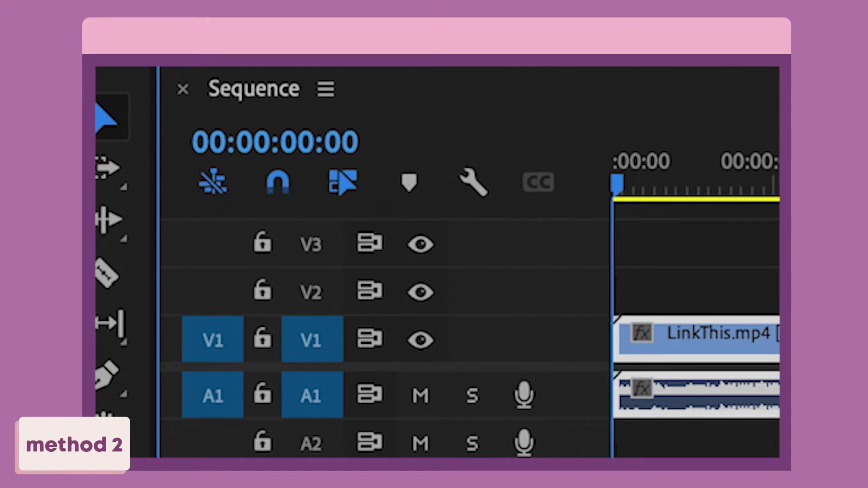
pyautogui.hotkey('ctrl', 'shift', 'a')
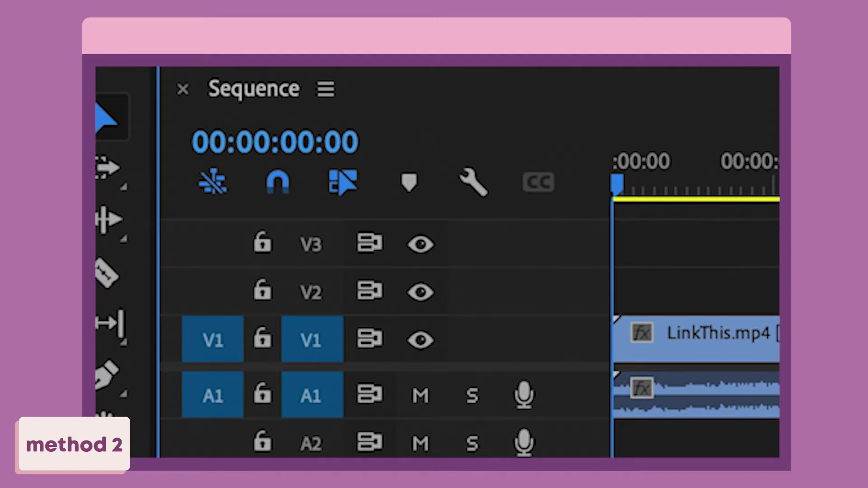
pyautogui.moveTo(350, 342); pyautogui.dragTo(402, 401)
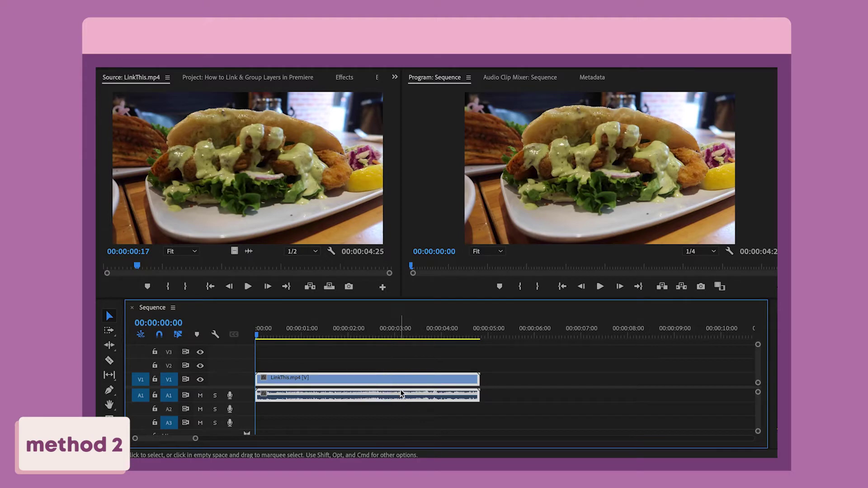
pyautogui.doubleClick(408, 385)
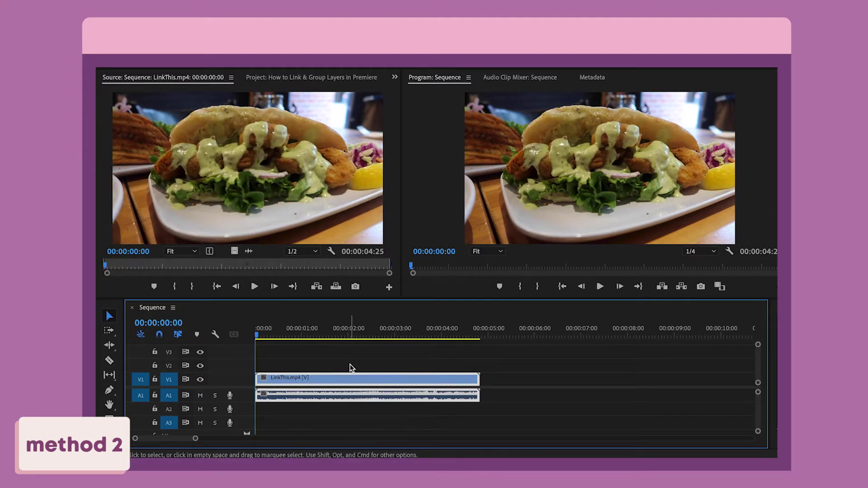
pyautogui.click(324, 382)
pyautogui.click(350, 384)
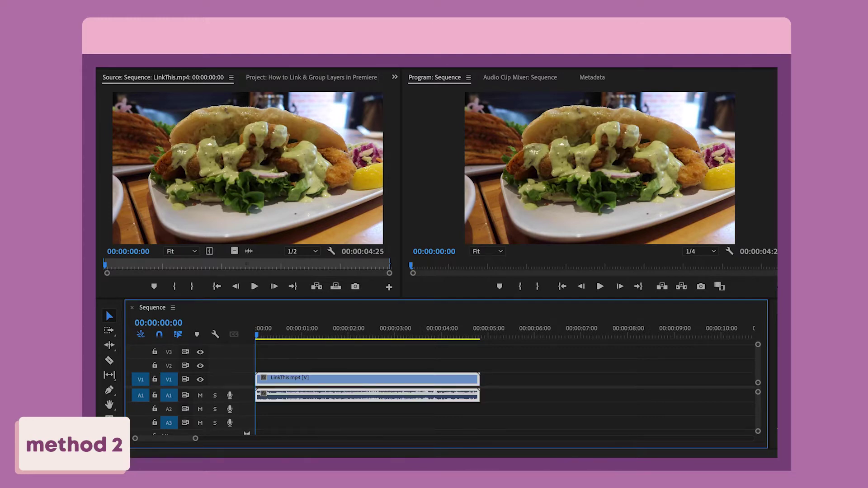
# Step: Apply Clip > Unlink and check the audio and video clips now select separately
pyautogui.click(239, 28)
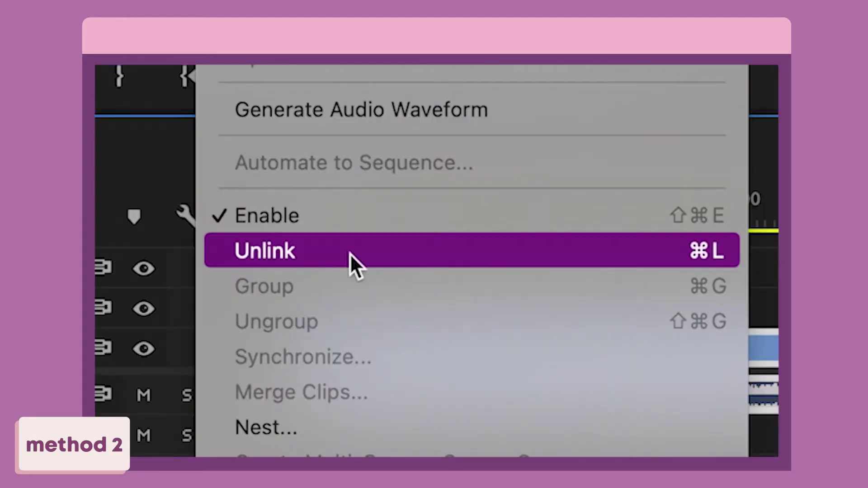
pyautogui.click(356, 254)
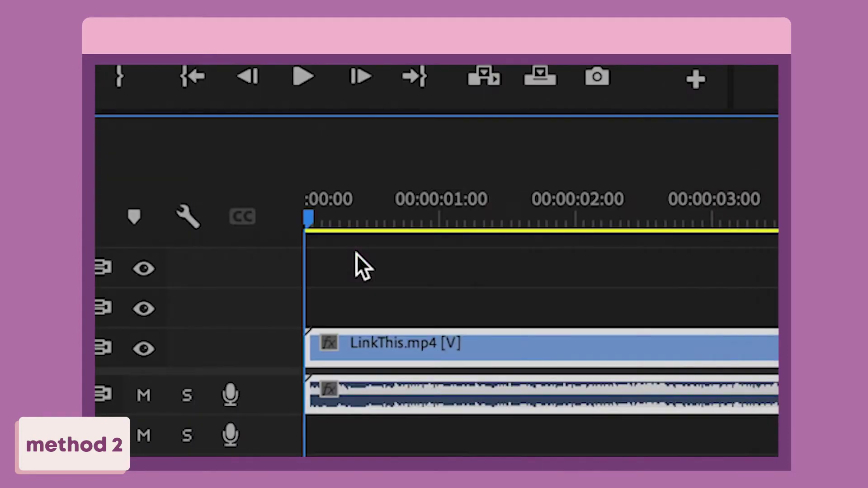
pyautogui.click(455, 393)
pyautogui.click(510, 349)
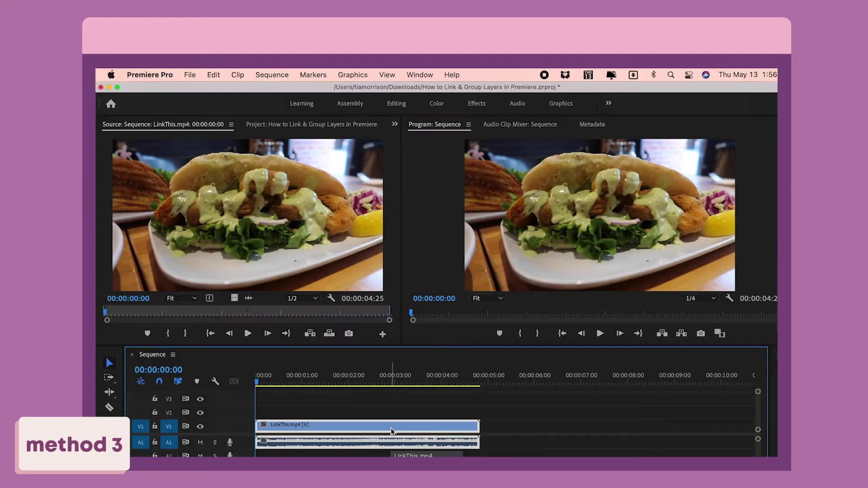
pyautogui.rightClick(391, 429)
pyautogui.scroll(-10, 454, 446)
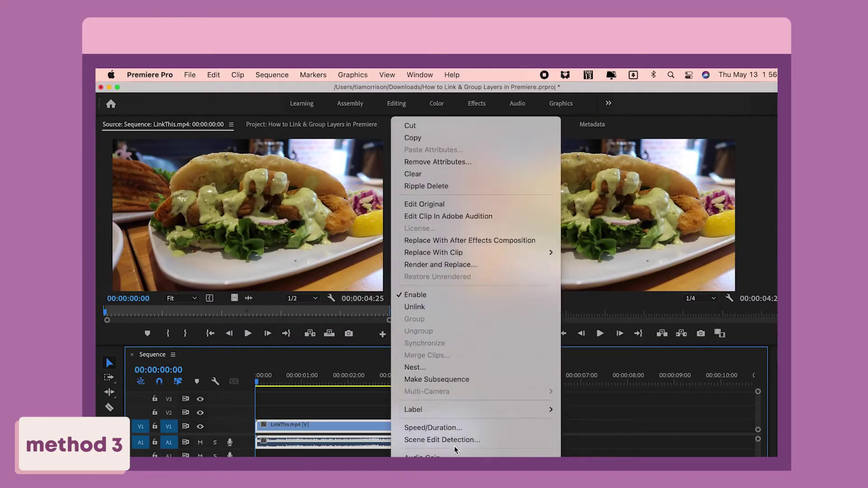
# Step: Unlink LinkThis.mp4's video from its audio via the clip's context menu, then open the Premiere Pro menu
pyautogui.scroll(5, 454, 446)
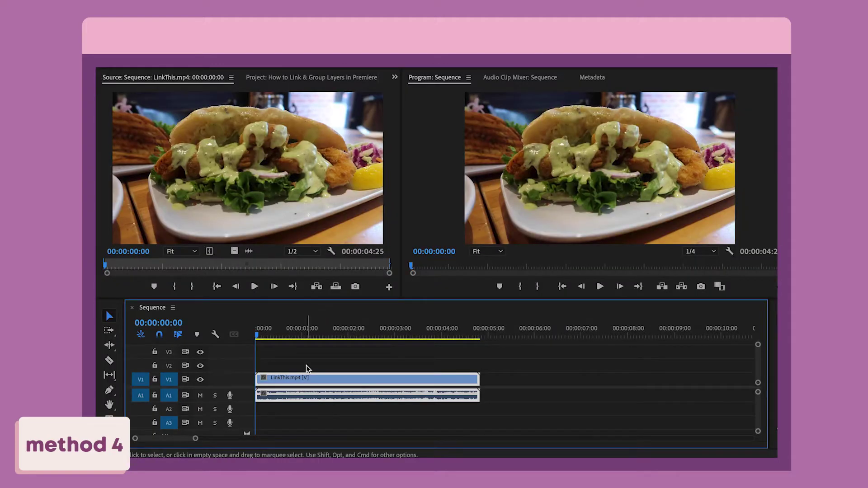
pyautogui.click(307, 379)
pyautogui.click(314, 360)
pyautogui.click(136, 74)
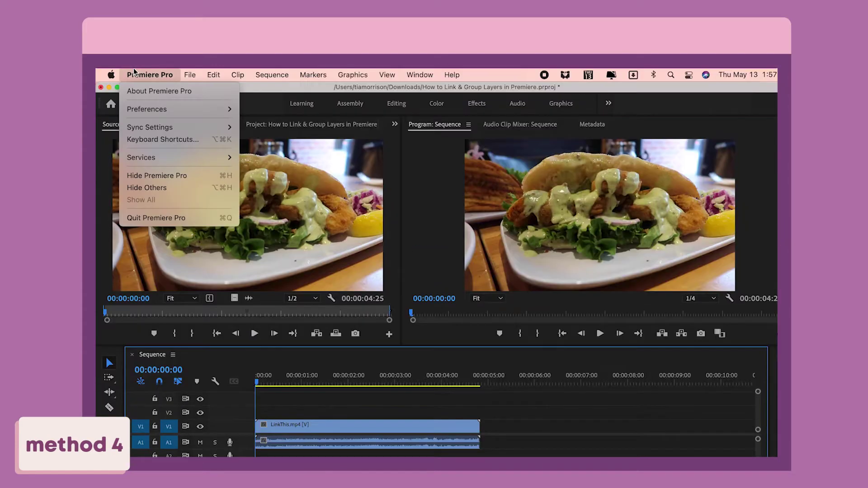
# Step: In Keyboard Shortcuts, search 'link' and remove ⌘+N from Clip > Link, keeping ⌘+L
pyautogui.click(210, 141)
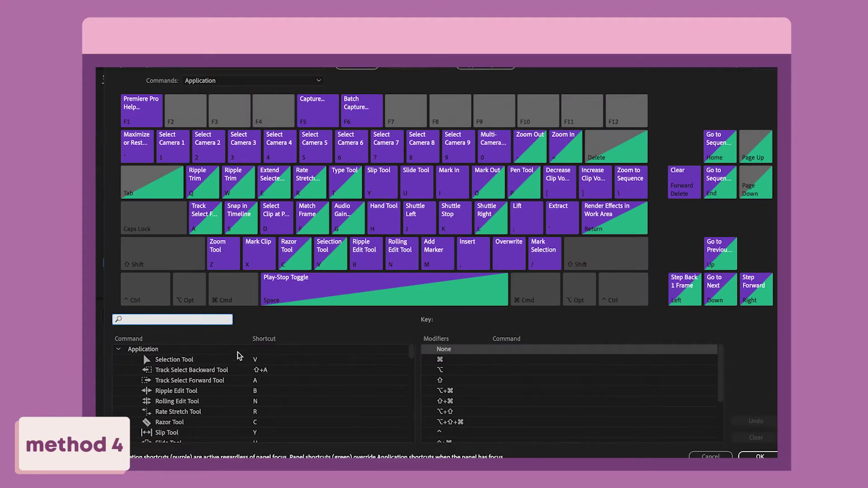
pyautogui.click(176, 320)
pyautogui.write('link')
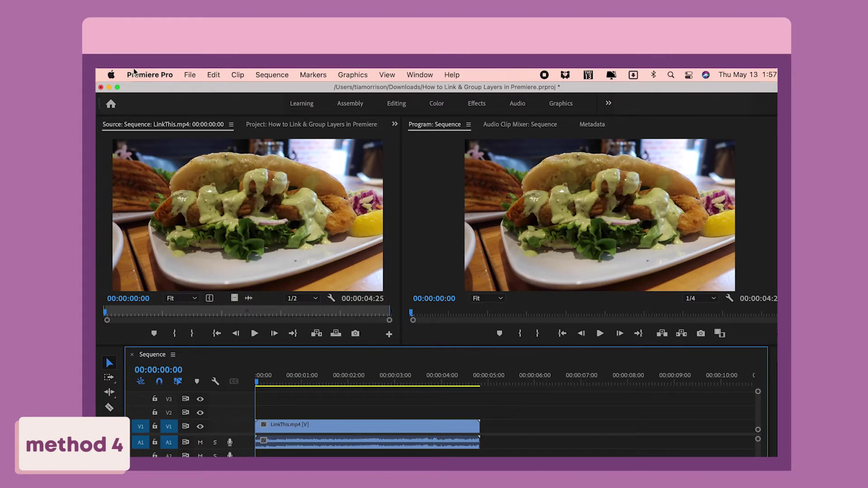
pyautogui.click(134, 74)
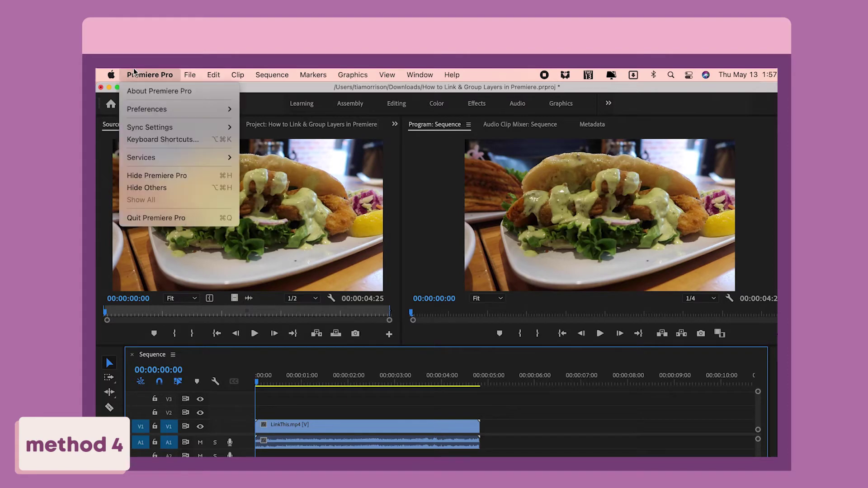
pyautogui.click(211, 140)
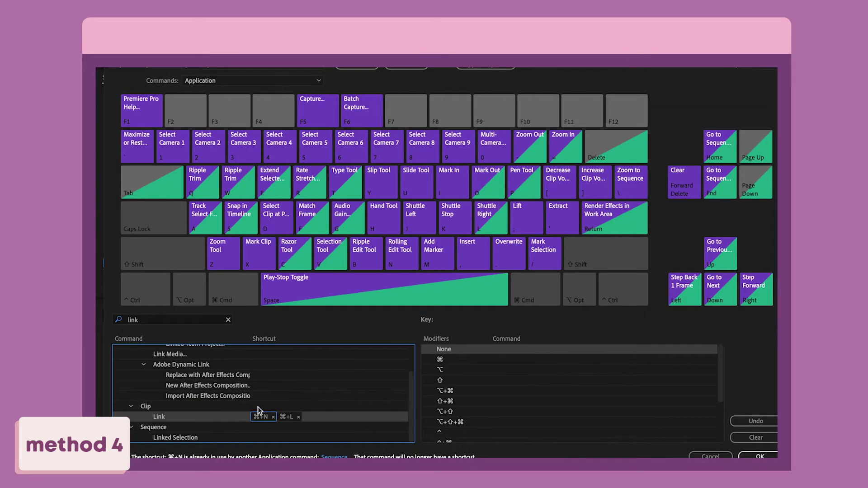
pyautogui.click(274, 418)
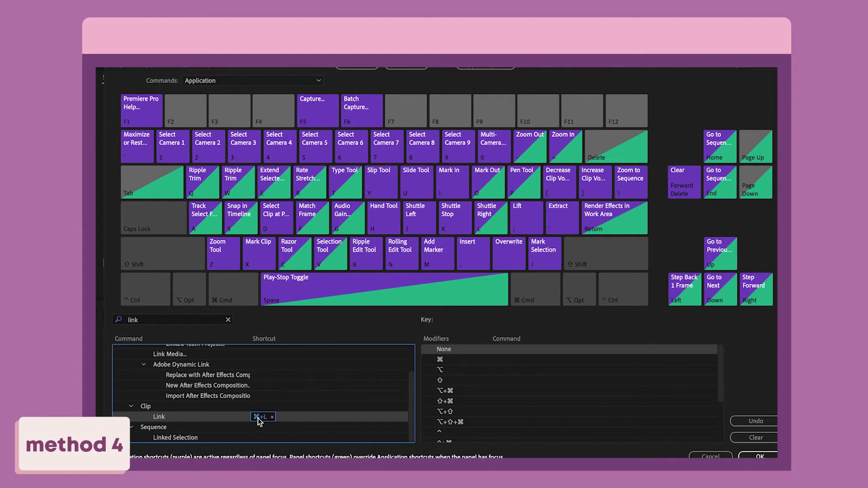
pyautogui.click(260, 417)
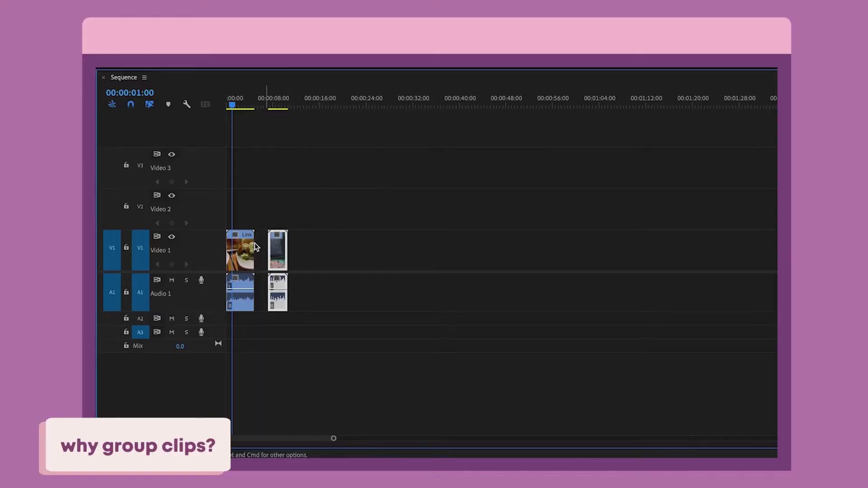
# Step: Drag the linked clip to about 00:00:50, then 00:01:22, then back near 00:00:24
pyautogui.moveTo(535, 281); pyautogui.dragTo(534, 281)
pyautogui.press('super+minus')
pyautogui.press('super+minus')
pyautogui.press('super+minus')
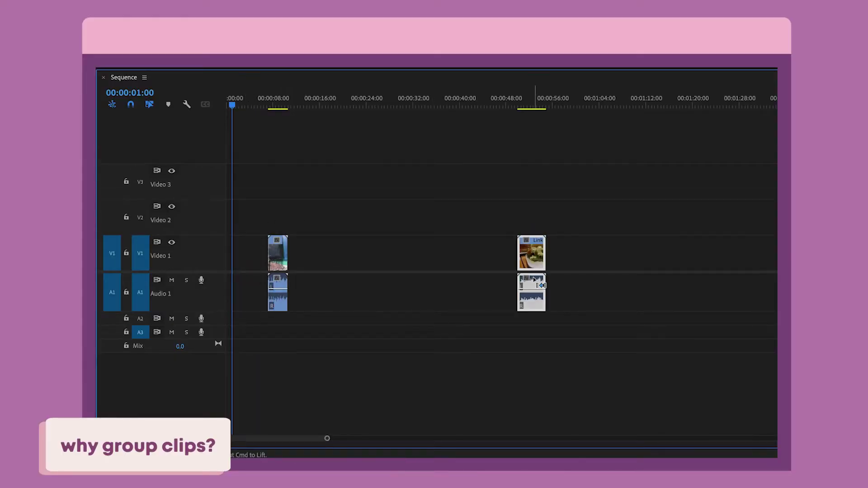
pyautogui.moveTo(717, 272); pyautogui.dragTo(718, 273)
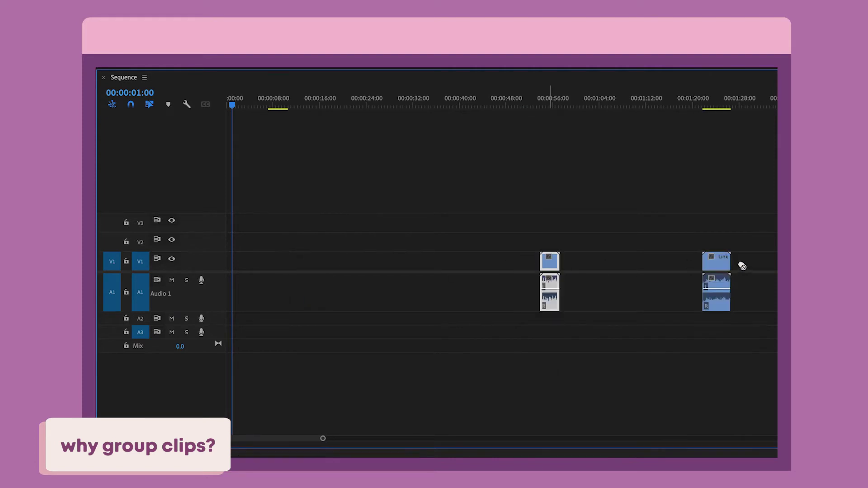
pyautogui.click(710, 267)
pyautogui.moveTo(374, 284); pyautogui.dragTo(372, 283)
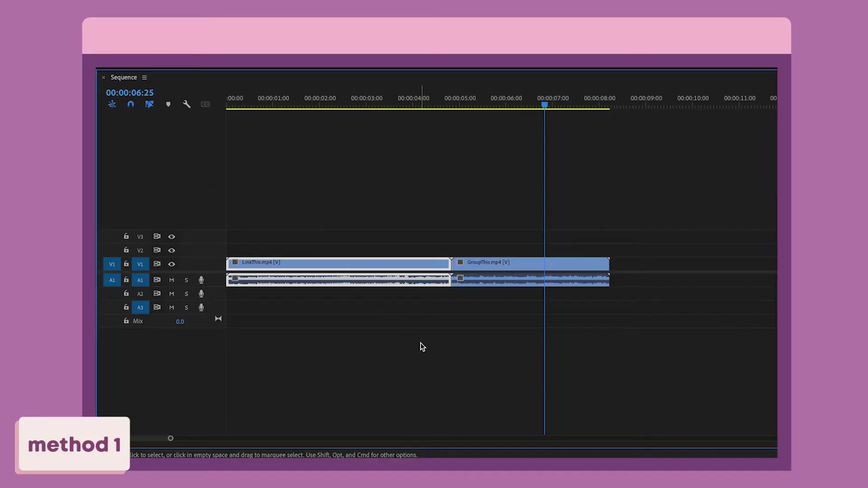
# Step: Enlarge the tracks, adjust timeline zoom, and move the playhead to 00:00:01:00
pyautogui.hotkey('shift', '=')
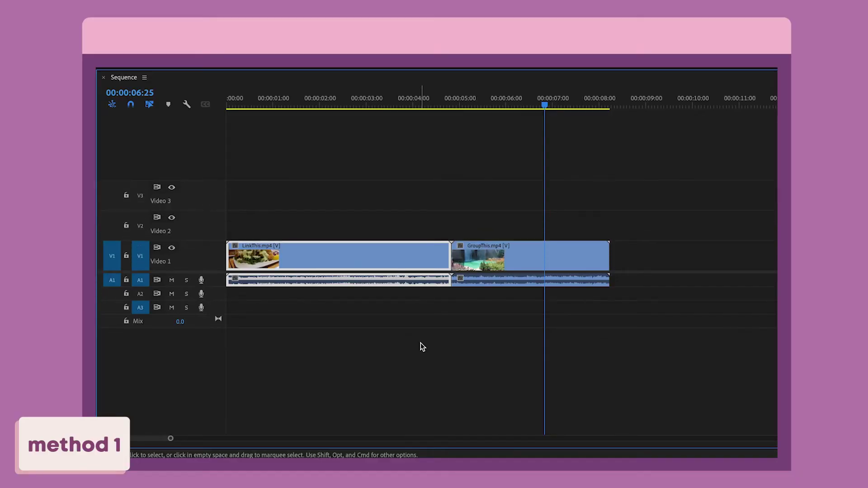
pyautogui.press('=')
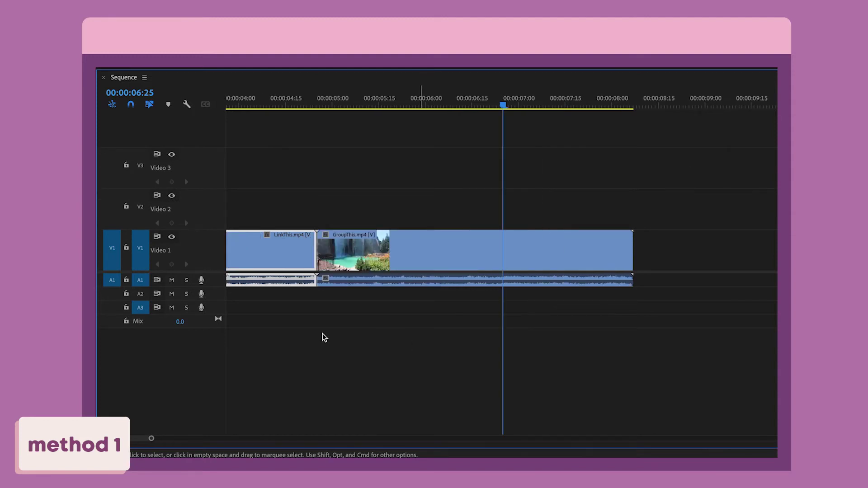
pyautogui.moveTo(215, 285); pyautogui.dragTo(219, 312)
pyautogui.hscroll(-5, 327, 320)
pyautogui.press('-')
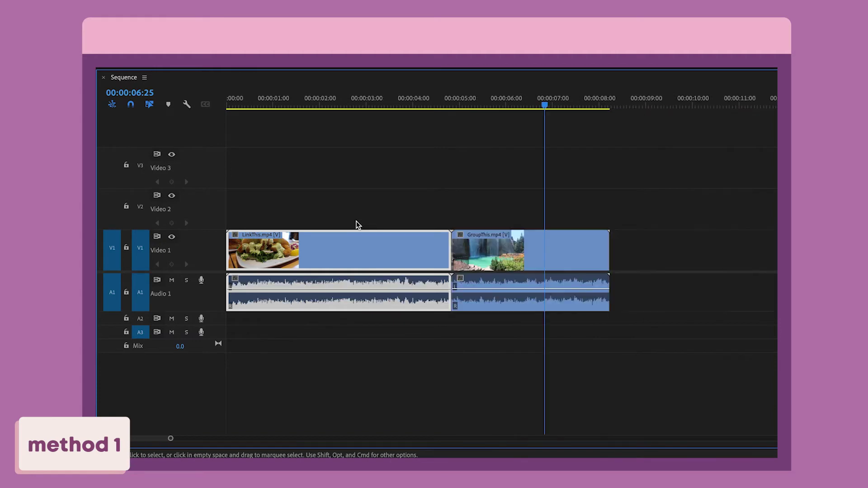
pyautogui.click(273, 99)
# Step: Try selecting the LinkThis and GroupThis clips one at a time
pyautogui.click(363, 151)
pyautogui.click(342, 260)
pyautogui.click(509, 251)
pyautogui.click(412, 287)
pyautogui.click(521, 260)
pyautogui.click(389, 265)
pyautogui.click(521, 244)
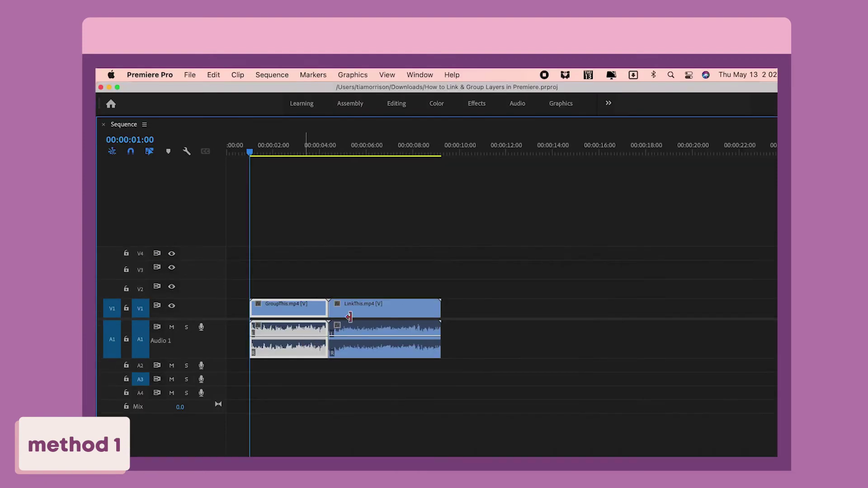
pyautogui.click(468, 221)
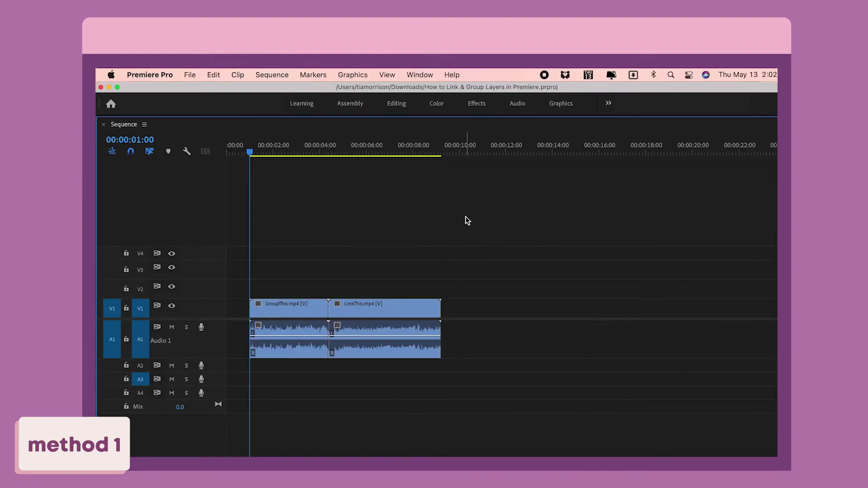
# Step: Zoom in and select both the GroupThis and LinkThis clips together
pyautogui.press('=')
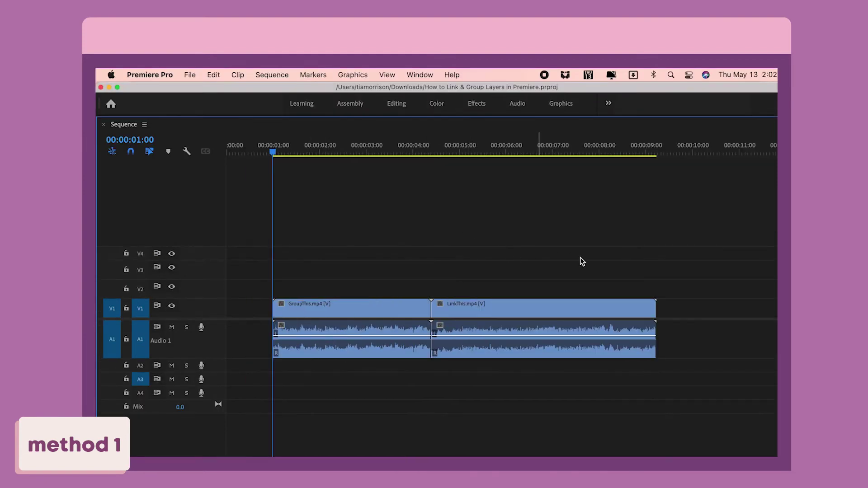
pyautogui.click(502, 338)
pyautogui.moveTo(654, 264); pyautogui.dragTo(295, 375)
pyautogui.click(303, 347)
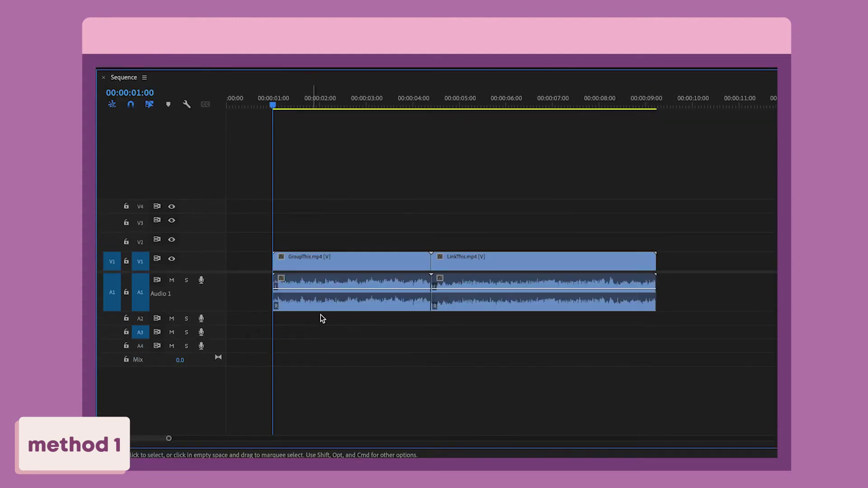
pyautogui.click(323, 282)
pyautogui.keyDown('shift'); pyautogui.click(567, 292); pyautogui.keyUp('shift')
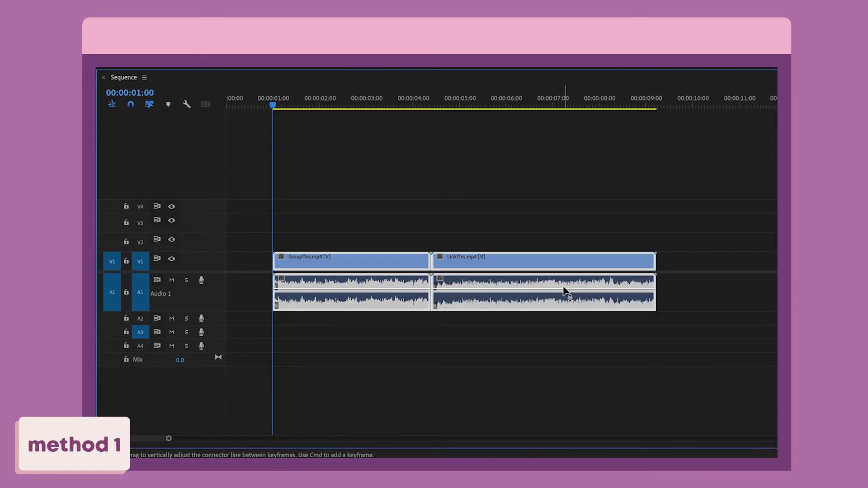
# Step: Group GroupThis.mp4 and LinkThis.mp4 using the context menu's Group and Clip > Group
pyautogui.rightClick(391, 290)
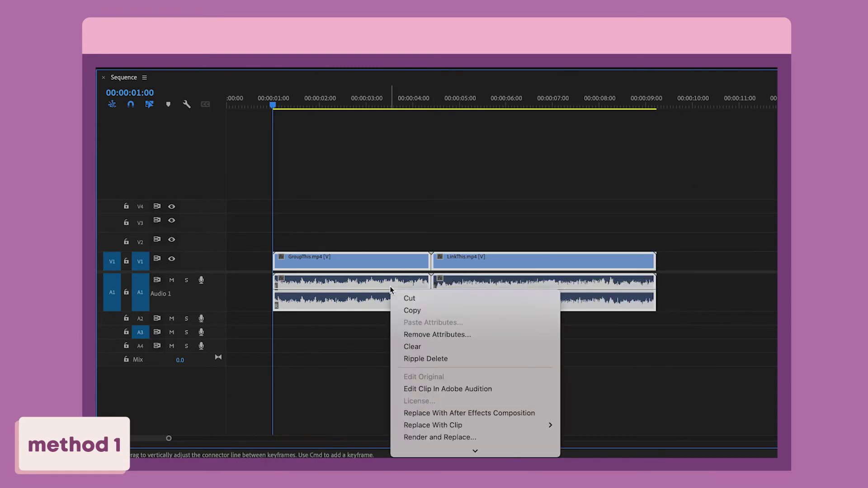
pyautogui.scroll(-5, 448, 337)
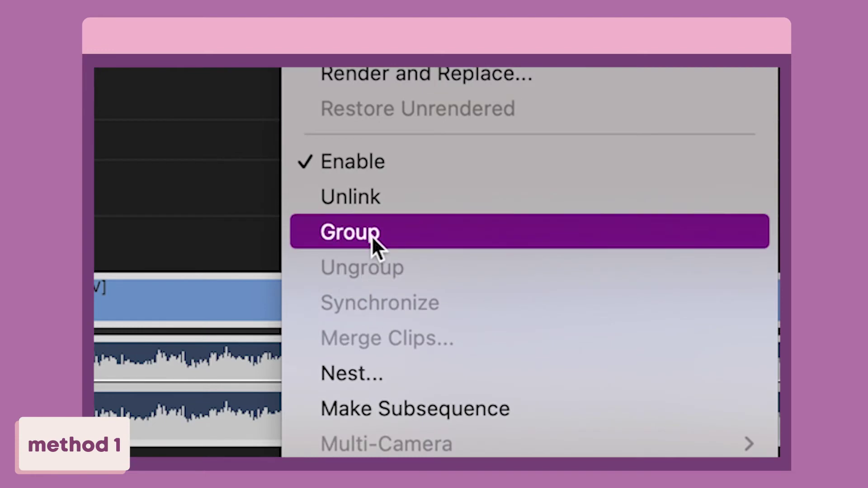
pyautogui.click(422, 252)
pyautogui.moveTo(533, 261); pyautogui.dragTo(549, 258)
pyautogui.click(557, 236)
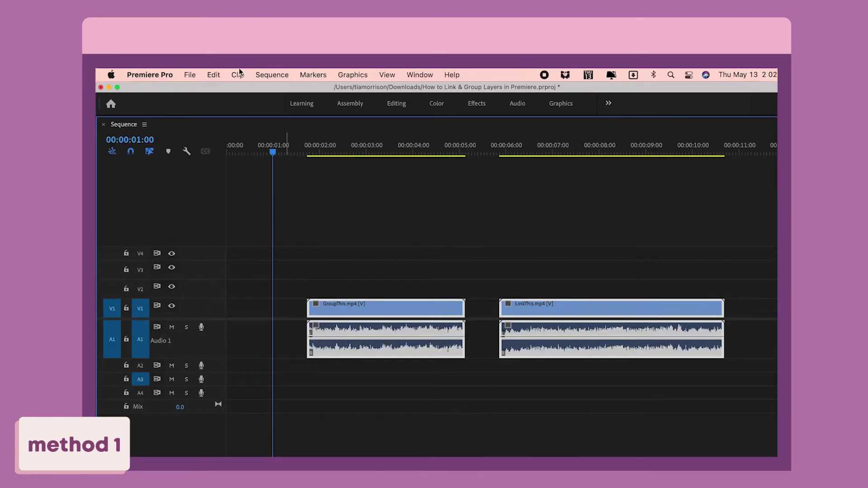
pyautogui.click(238, 75)
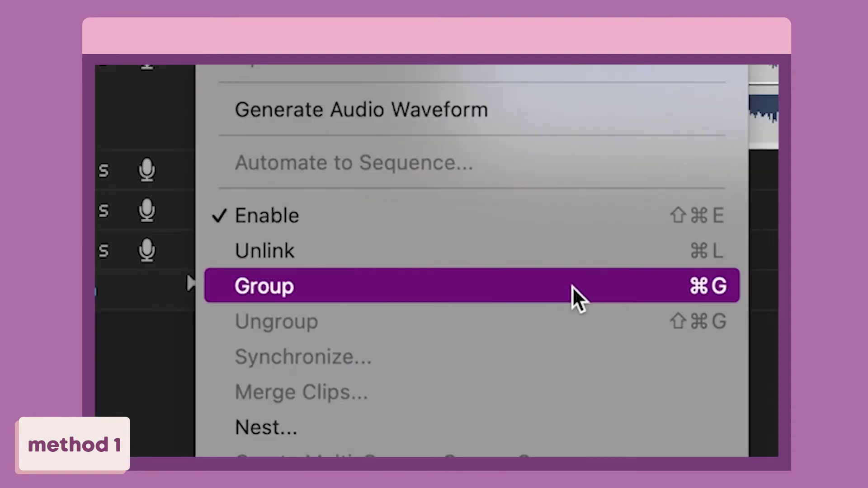
pyautogui.click(573, 286)
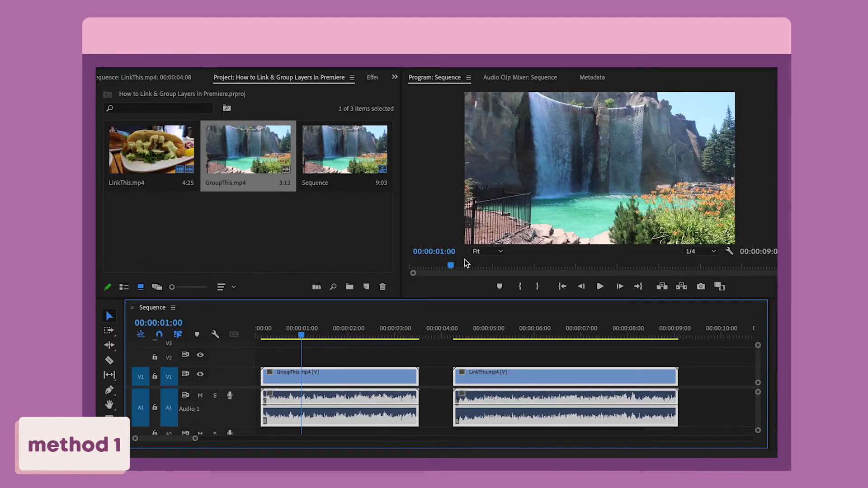
# Step: Drag the grouped clips later so the sequence runs 9:19, then resize A1 and heighten V1
pyautogui.moveTo(528, 371); pyautogui.dragTo(531, 370)
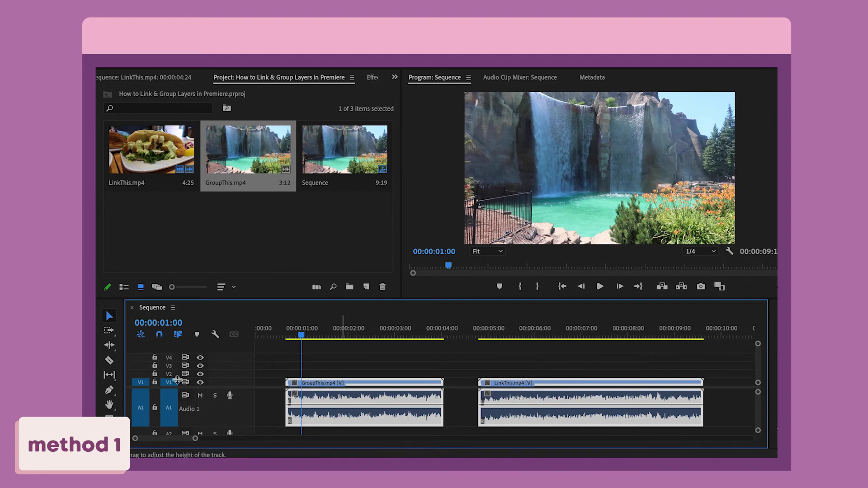
pyautogui.doubleClick(251, 390)
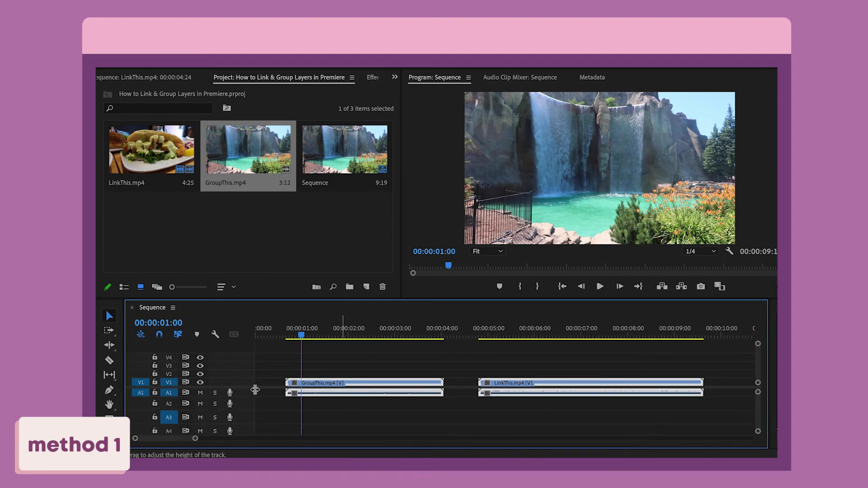
pyautogui.doubleClick(252, 392)
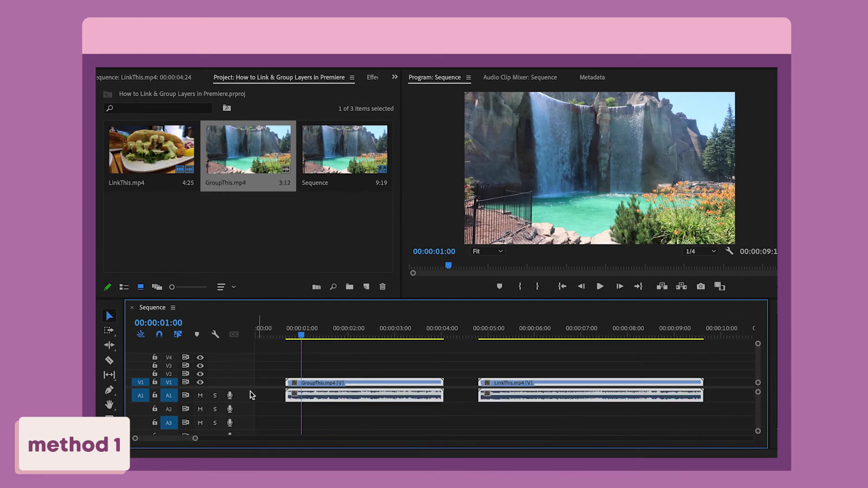
pyautogui.moveTo(251, 380); pyautogui.dragTo(252, 371)
pyautogui.click(444, 361)
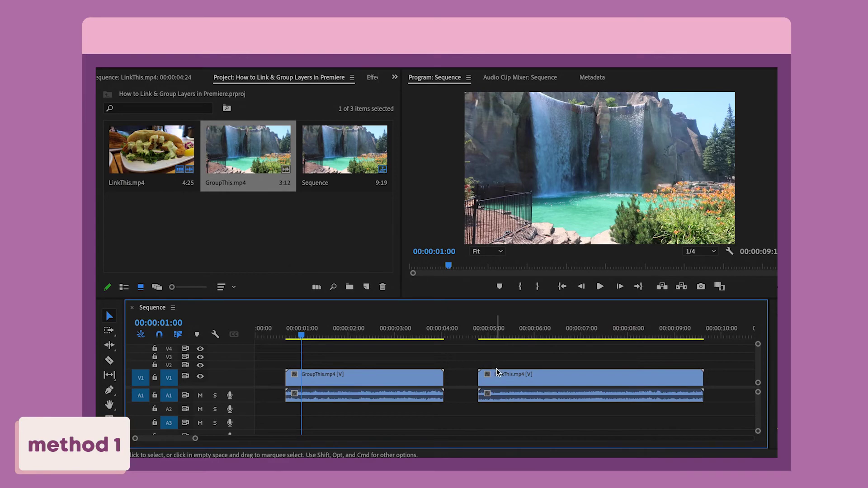